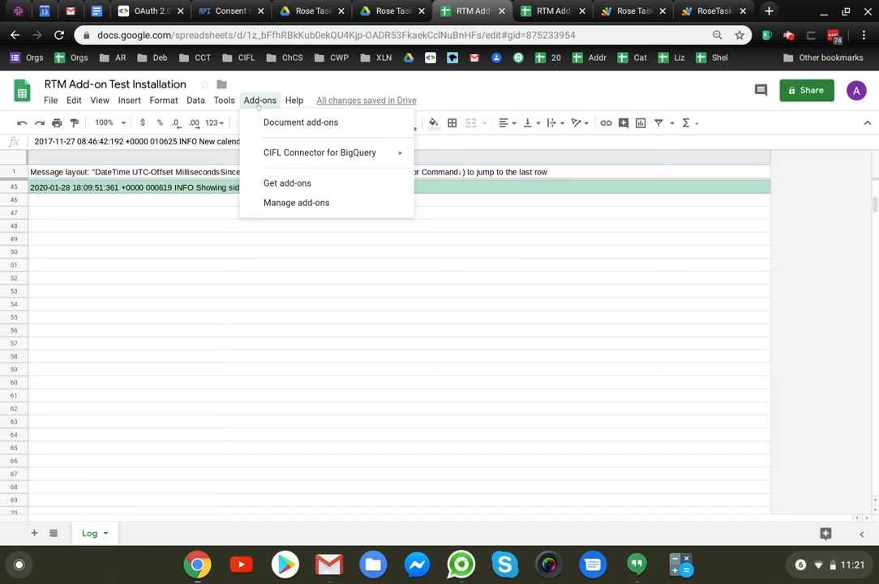
Step: Search the G Suite Marketplace for "rose task" and open the Rose Task Manager add-on page
click(290, 184)
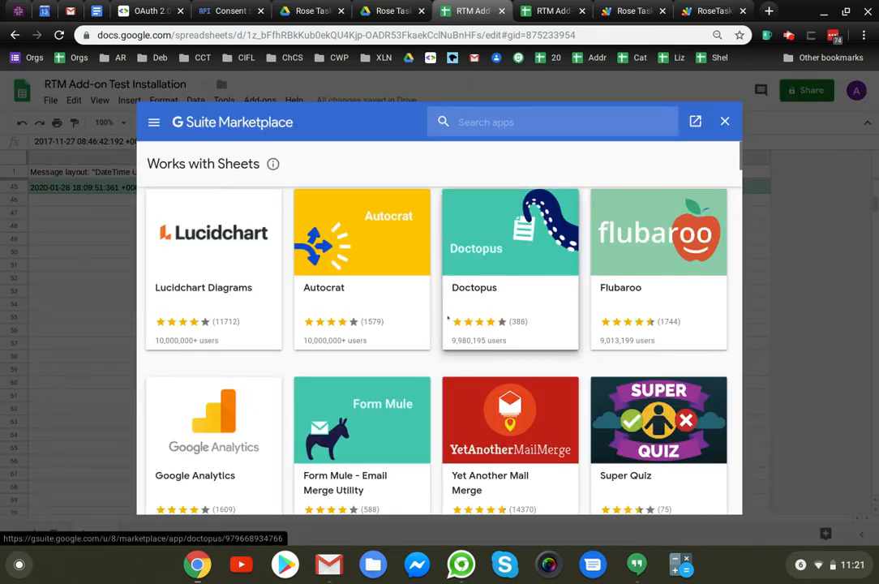
text(rose )
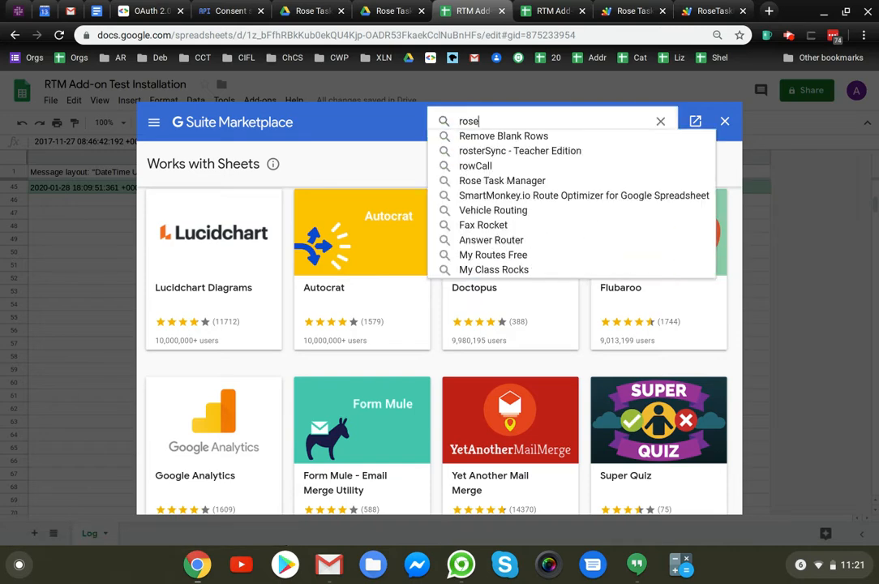
text(tas)
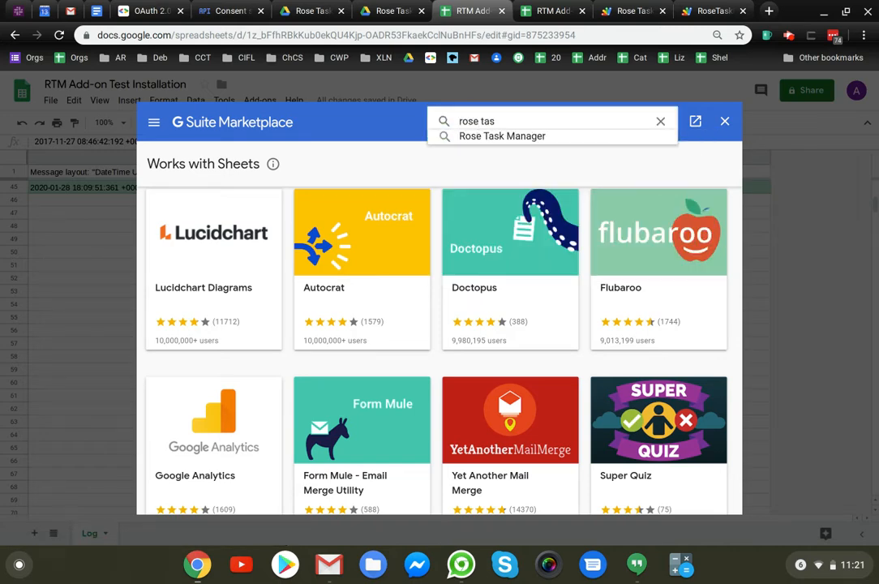
text(k)
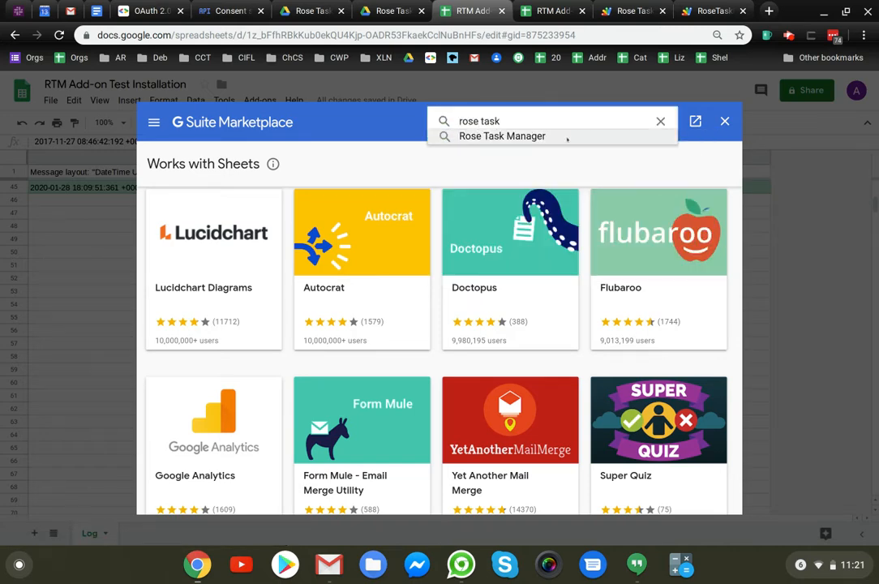
click(566, 137)
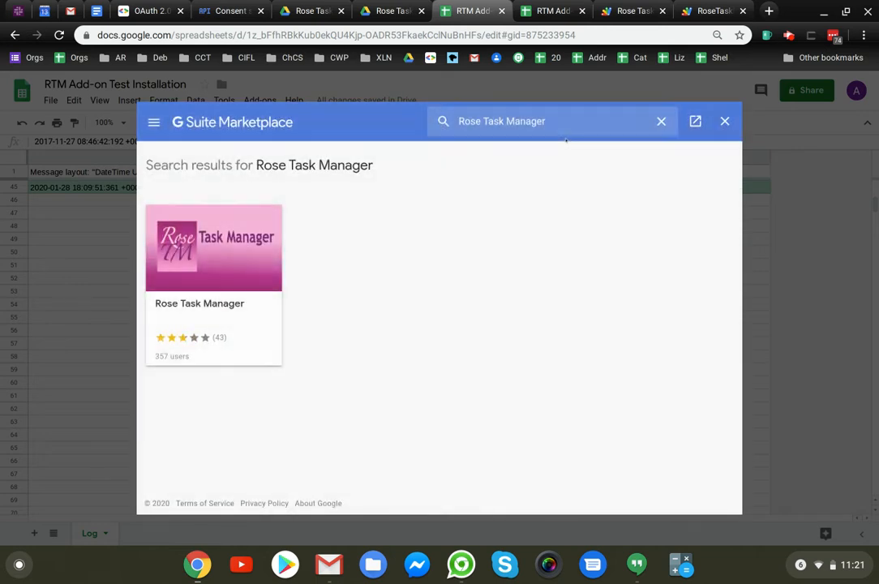
click(202, 280)
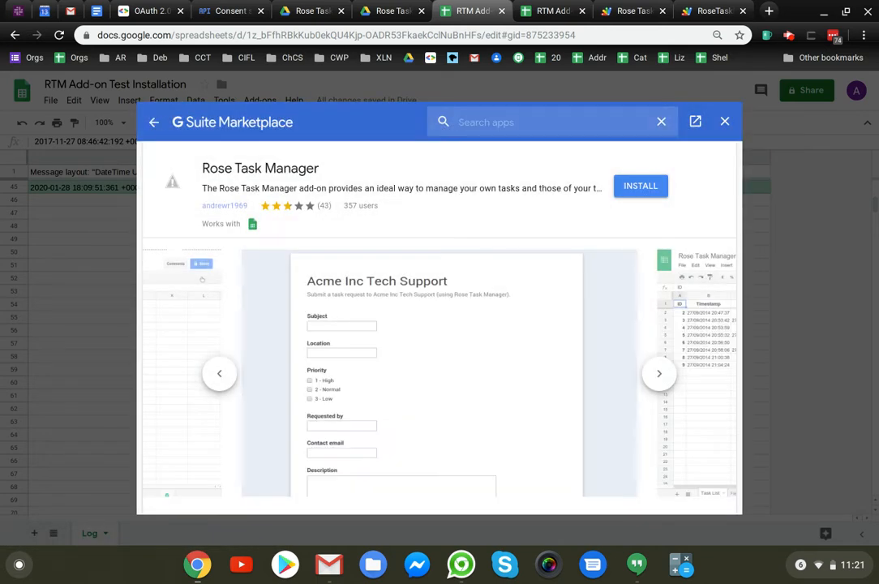
Step: Start installing Rose Task Manager, agree to continue, and choose the Google account that the spreadsheet is open under
click(641, 188)
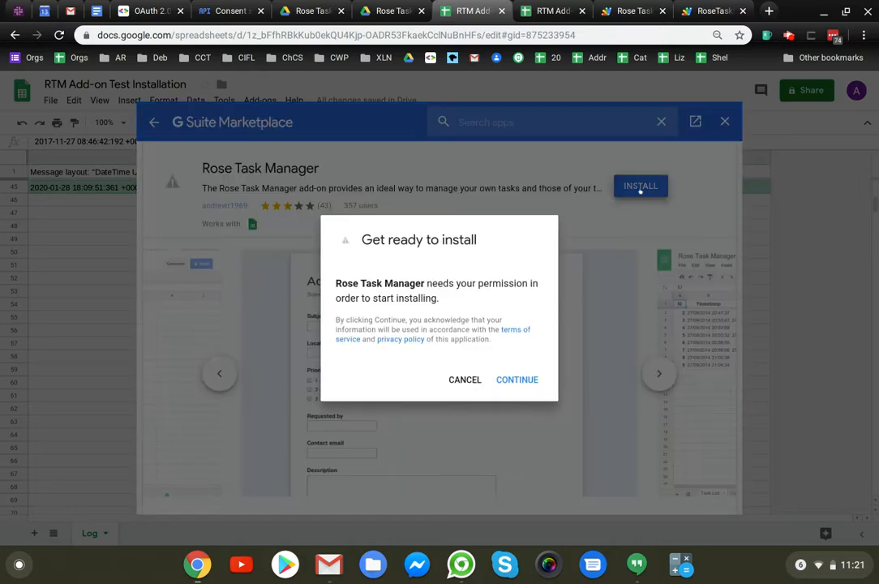
click(517, 380)
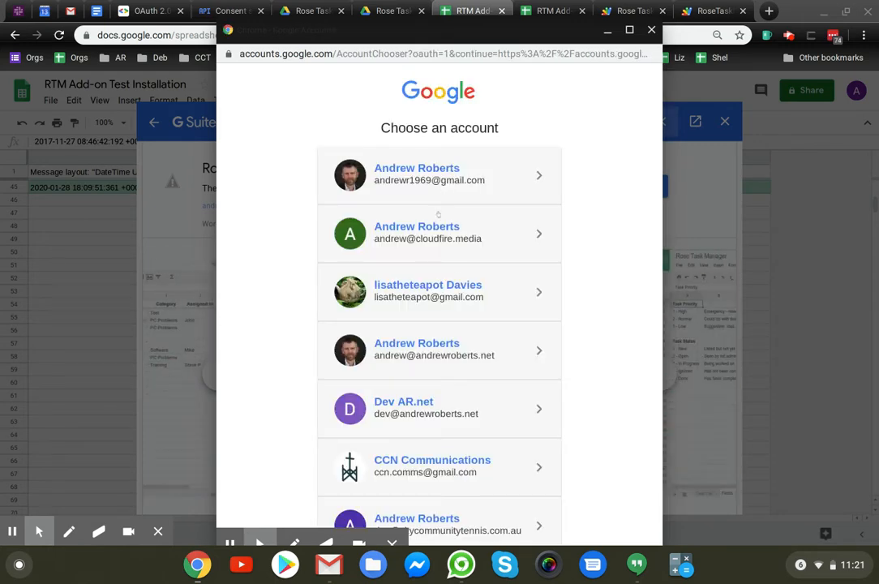
scroll(424, 296, down, 5)
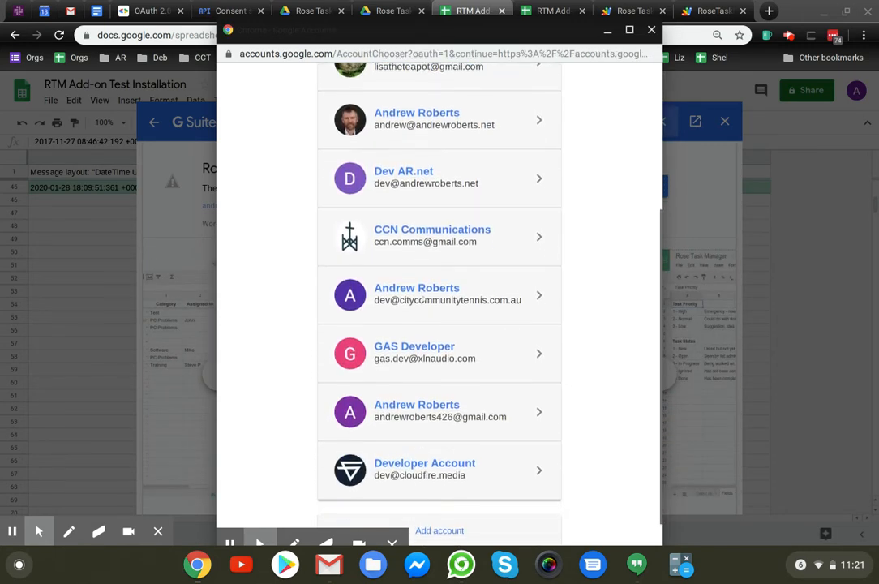
scroll(424, 300, down, 2)
click(414, 345)
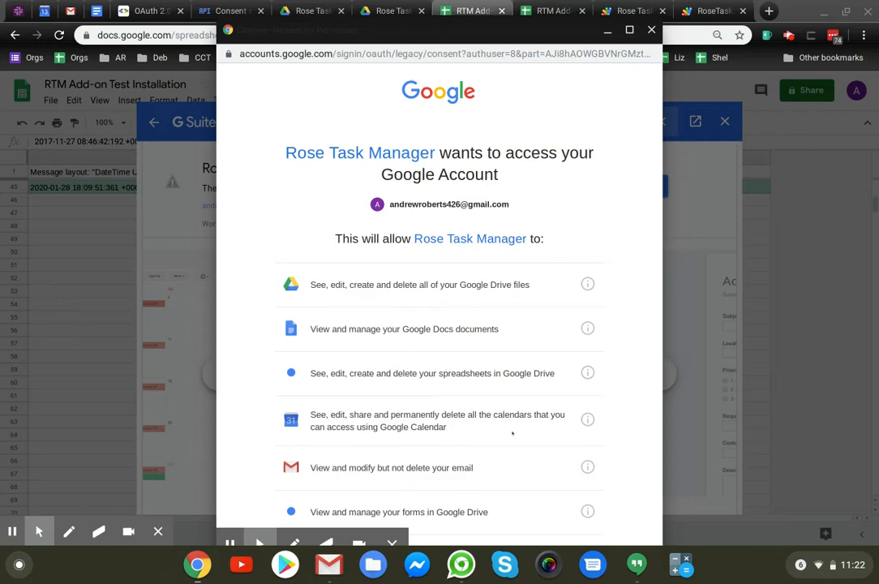
Step: Review the permissions Rose Task Manager requests for the Google account and allow them
scroll(510, 432, down, 3)
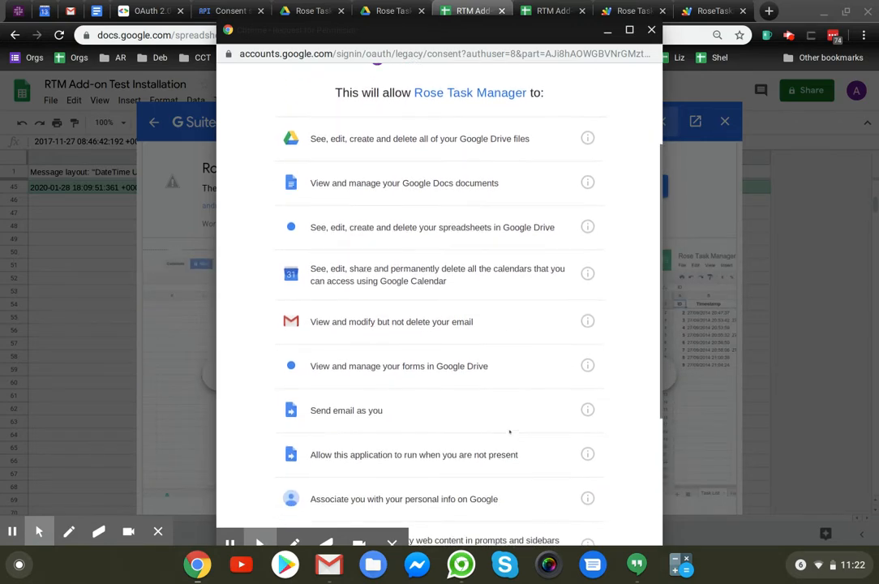
scroll(439, 308, down, 3)
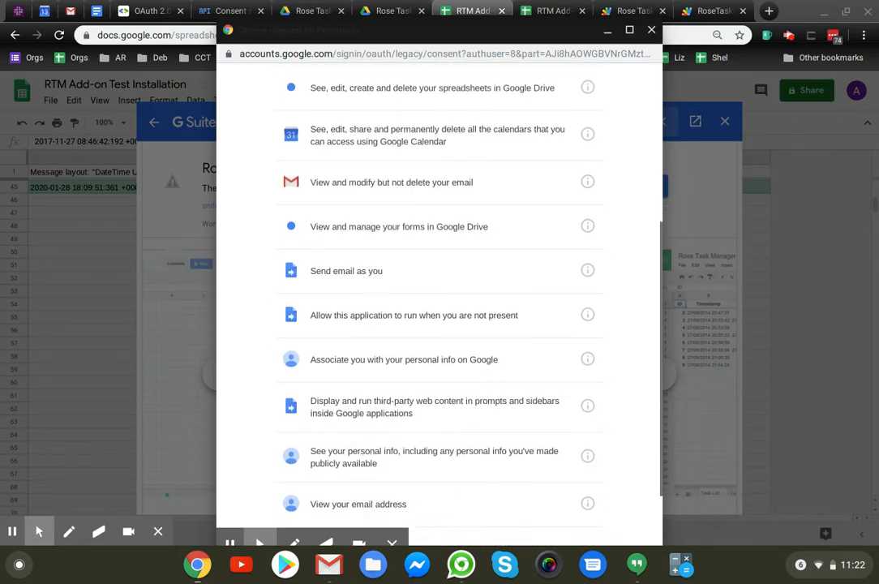
scroll(439, 308, up, 1)
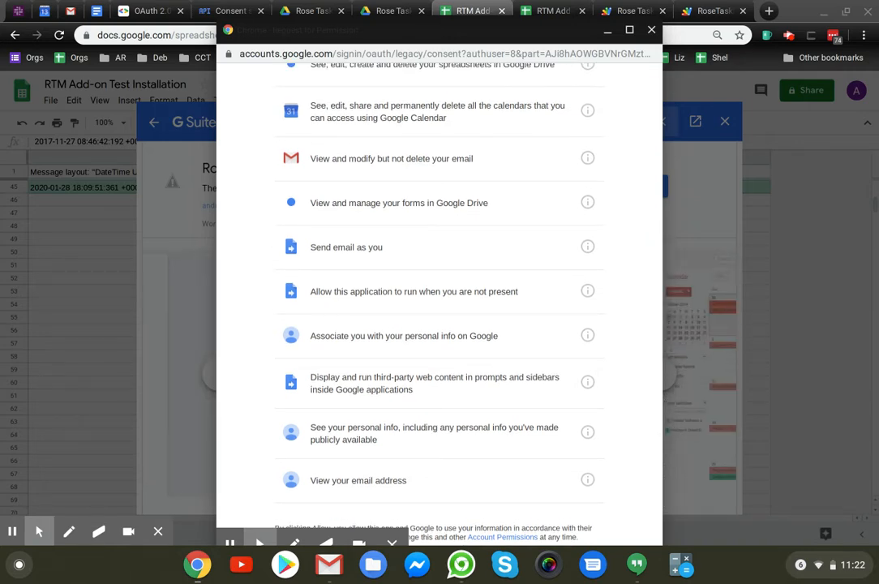
scroll(482, 147, up, 1)
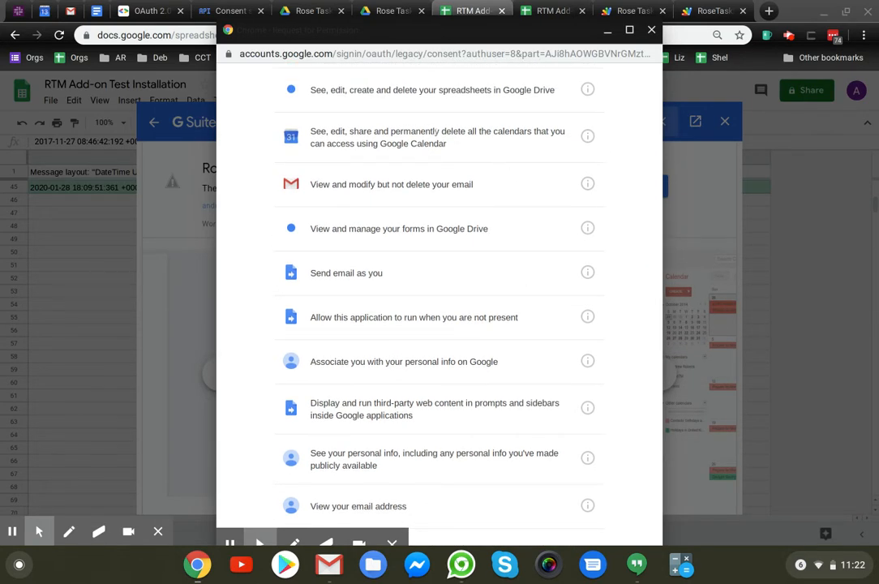
scroll(471, 142, up, 3)
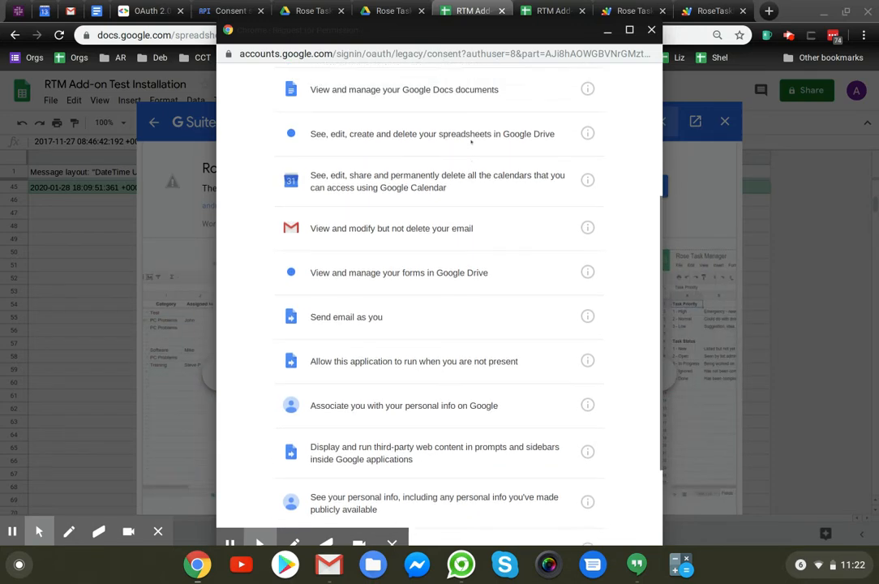
scroll(439, 292, down, 6)
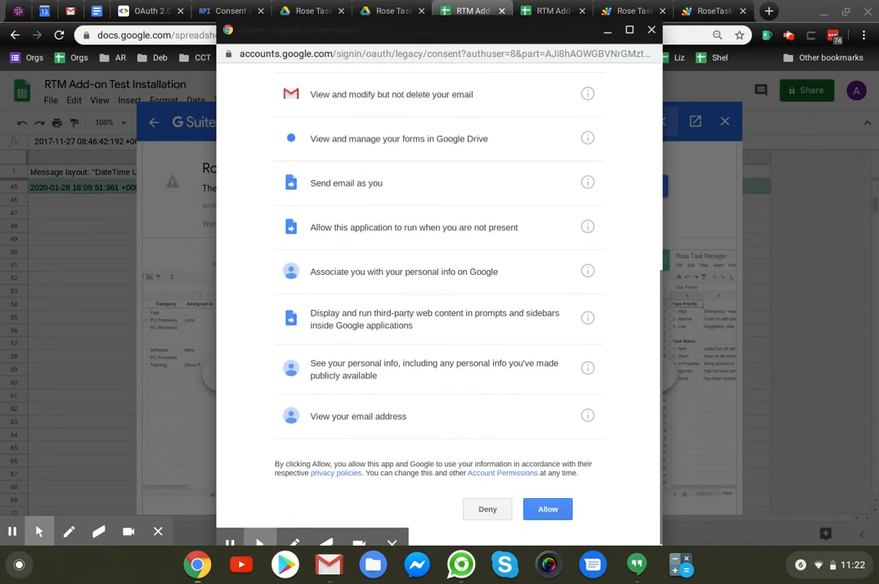
click(538, 506)
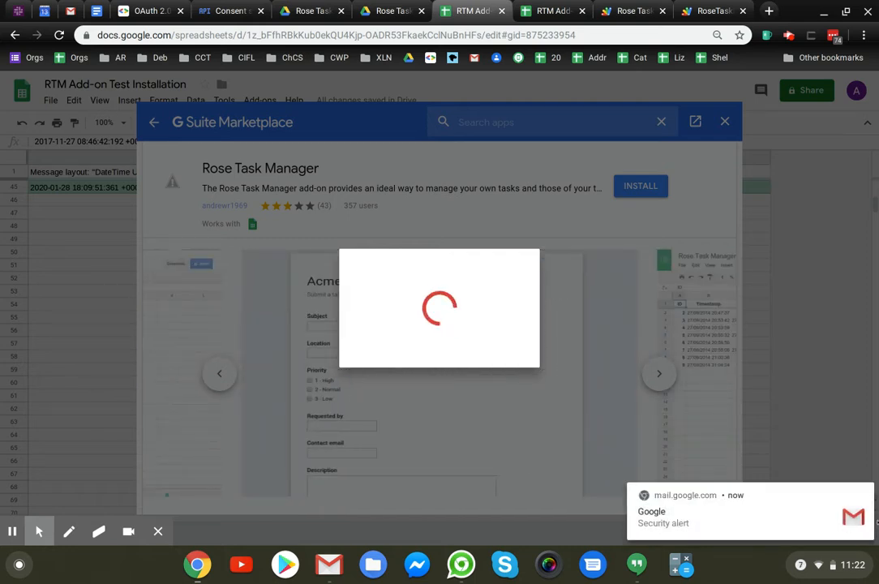
Step: Dismiss the security alert notification, then finish the installation dialog and close the G Suite Marketplace
click(866, 494)
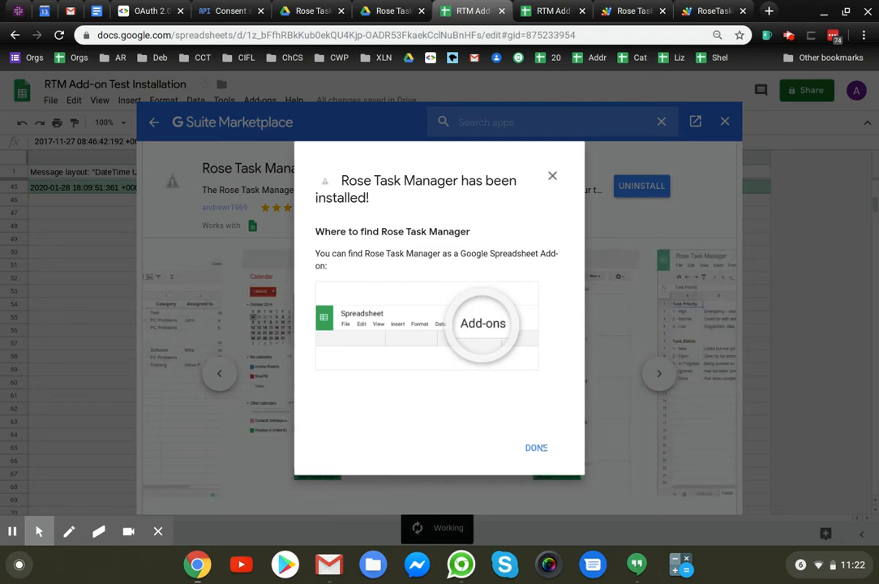
click(539, 448)
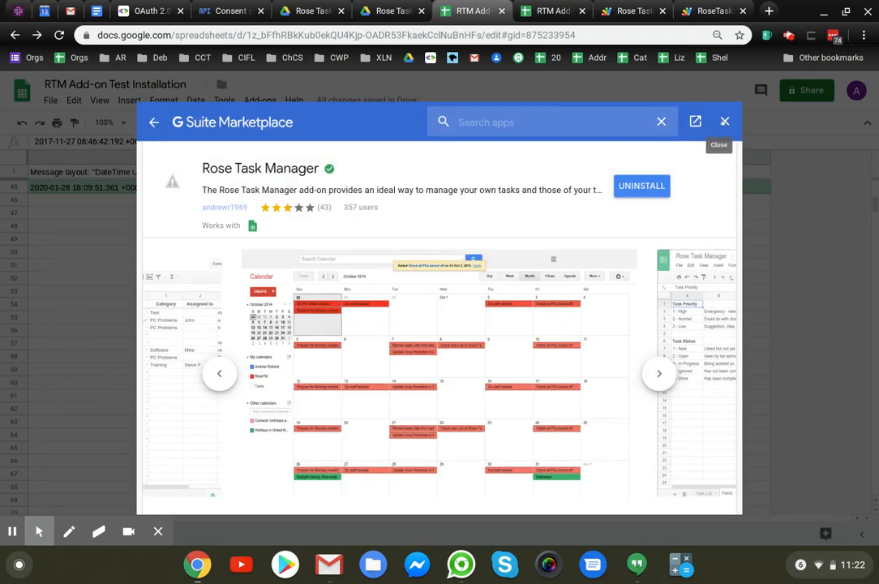
click(724, 122)
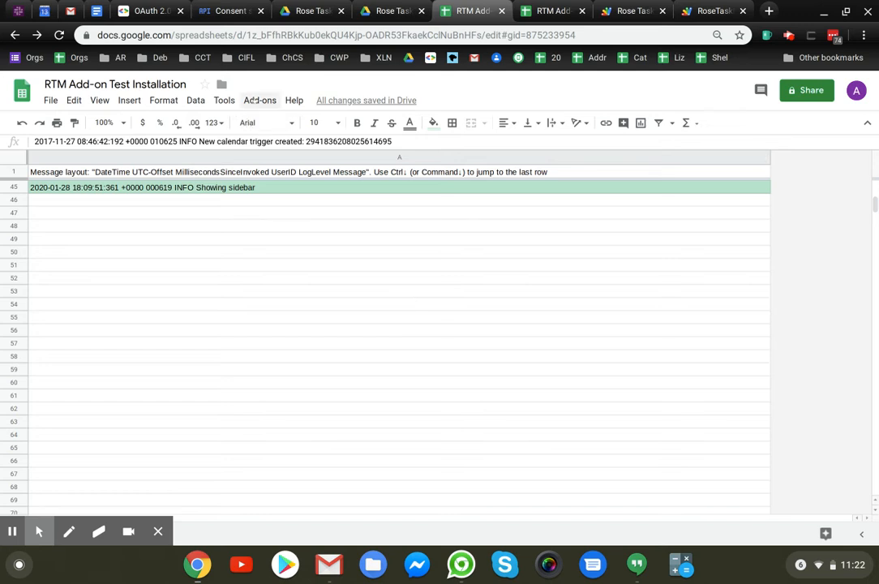
Step: Run Rose Task Manager's Install command in the RTM Add-on Test Installation spreadsheet and dismiss its introduction dialog
click(239, 416)
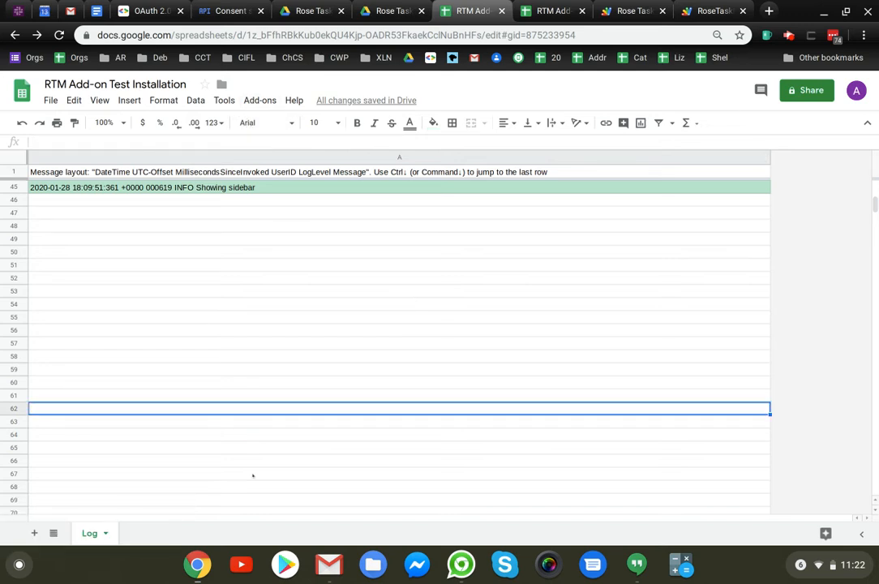
click(260, 100)
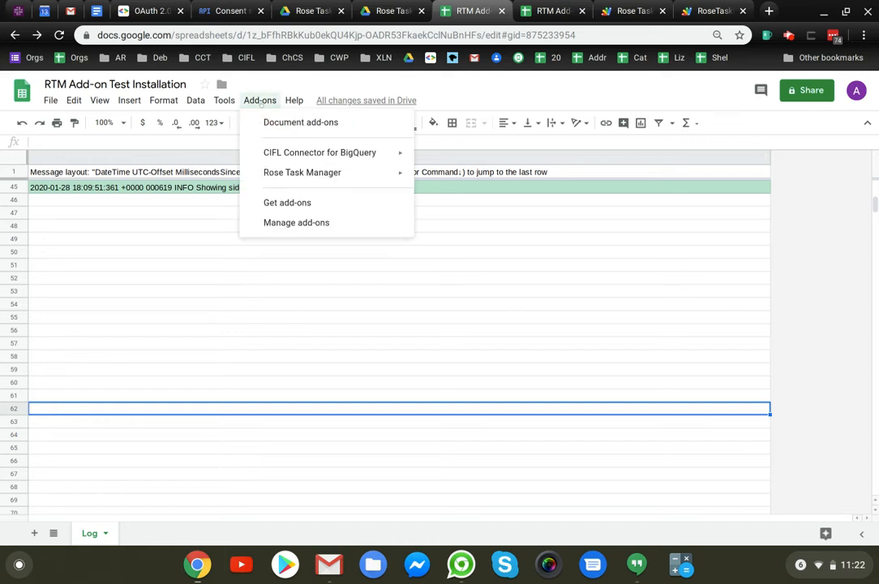
mouse_move(270, 173)
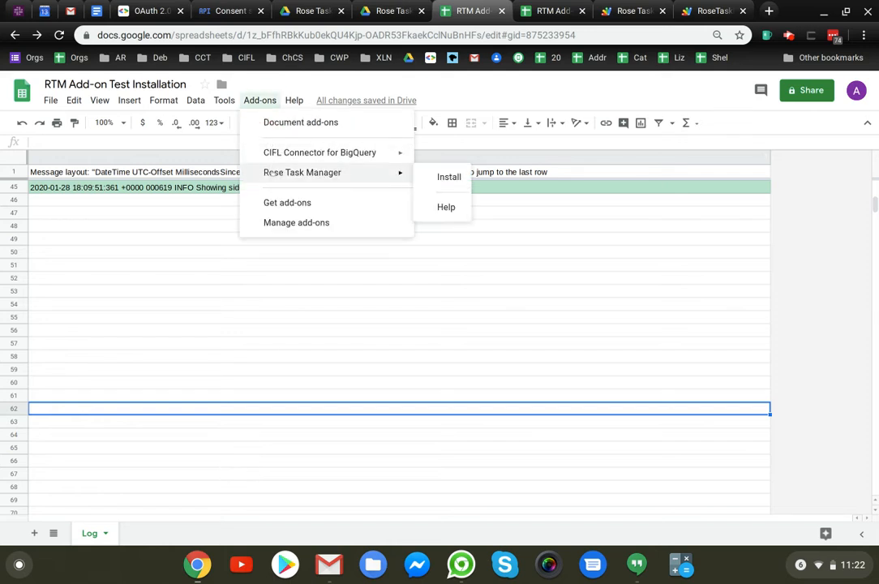
click(448, 178)
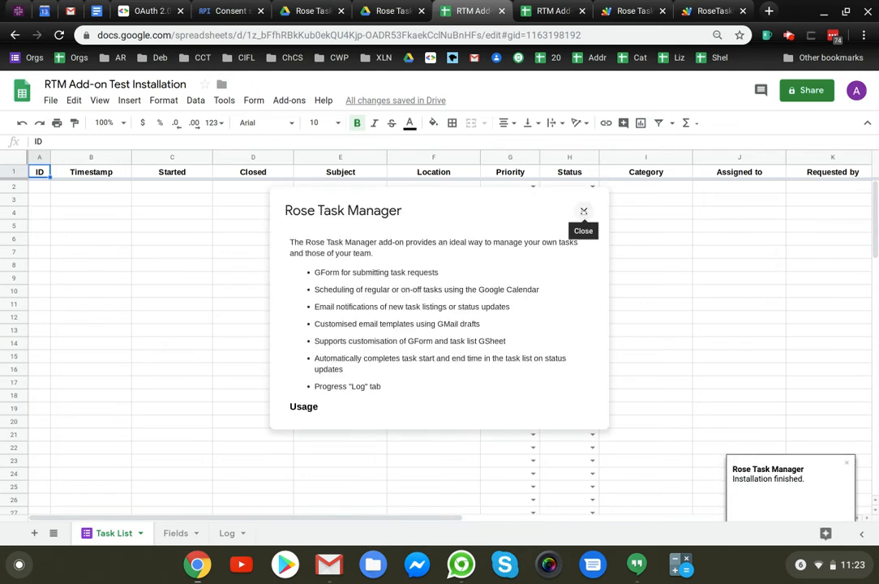
click(584, 212)
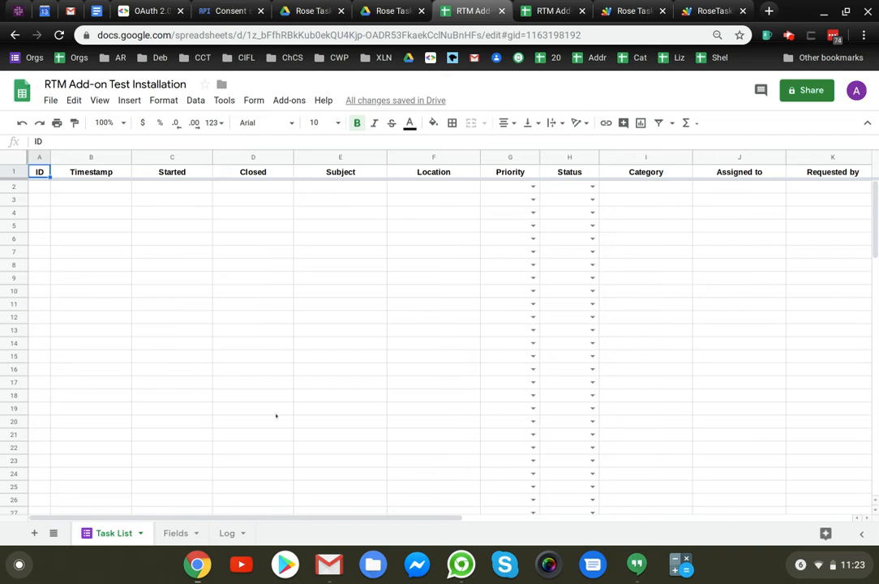
Step: Switch to Google Calendar and open the calendar of the account used to install the add-on
click(45, 13)
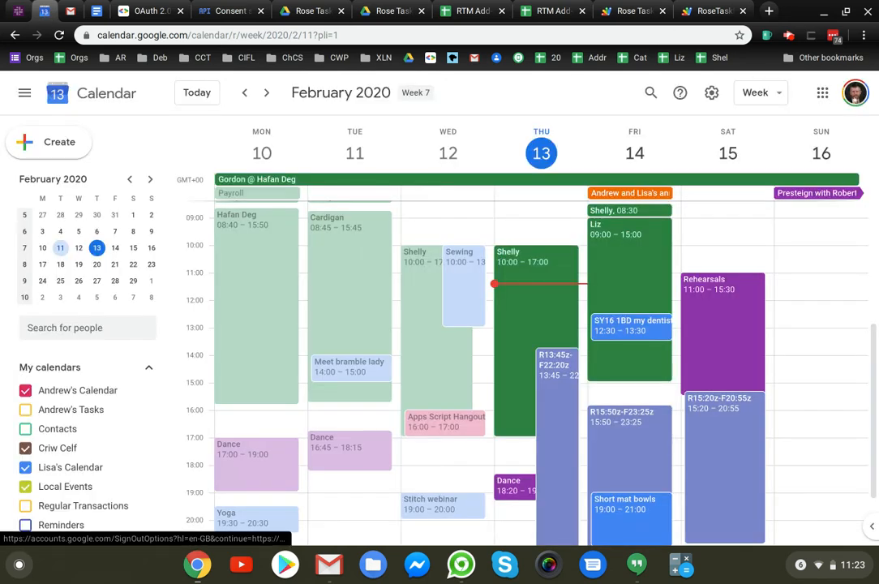
click(858, 98)
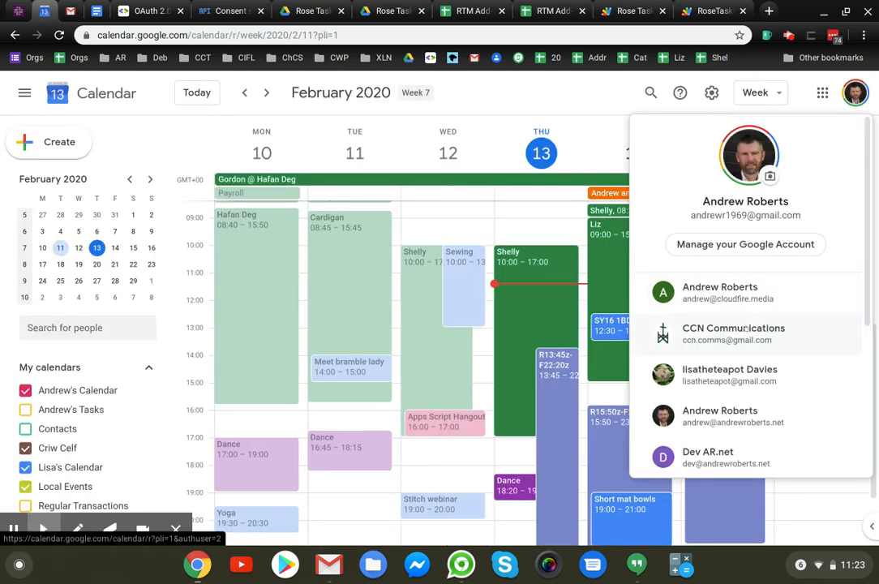
scroll(740, 373, down, 3)
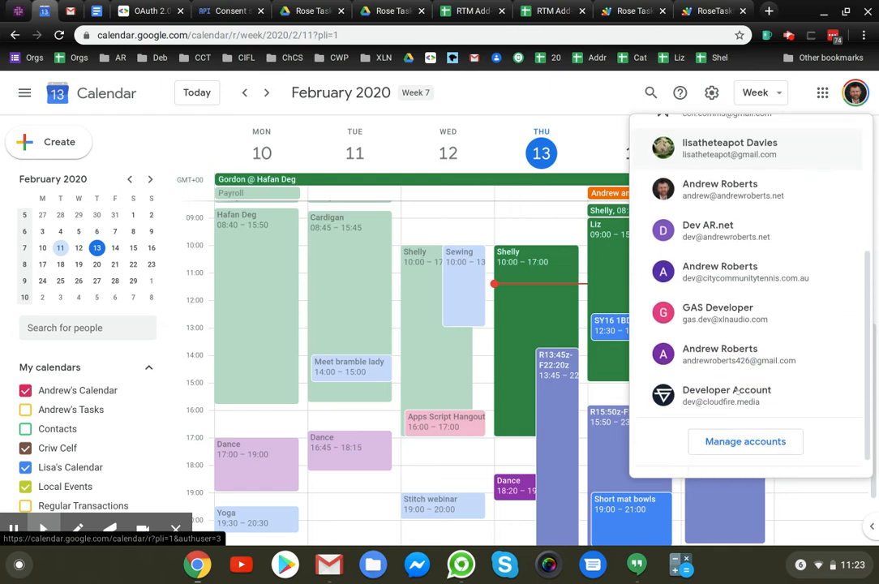
click(745, 357)
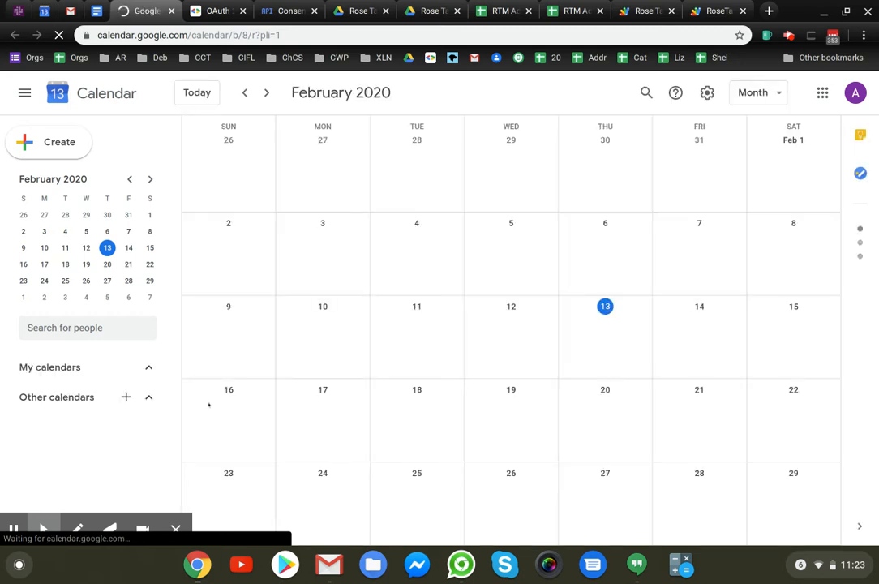
Step: Find the Rose Task Manager calendar under My calendars and toggle its display off and back on
scroll(104, 422, down, 2)
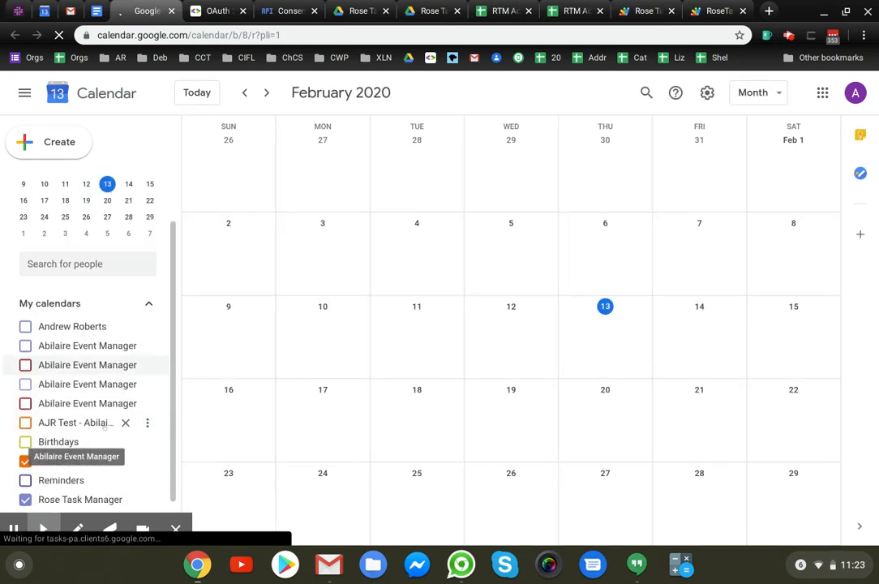
scroll(104, 429, down, 2)
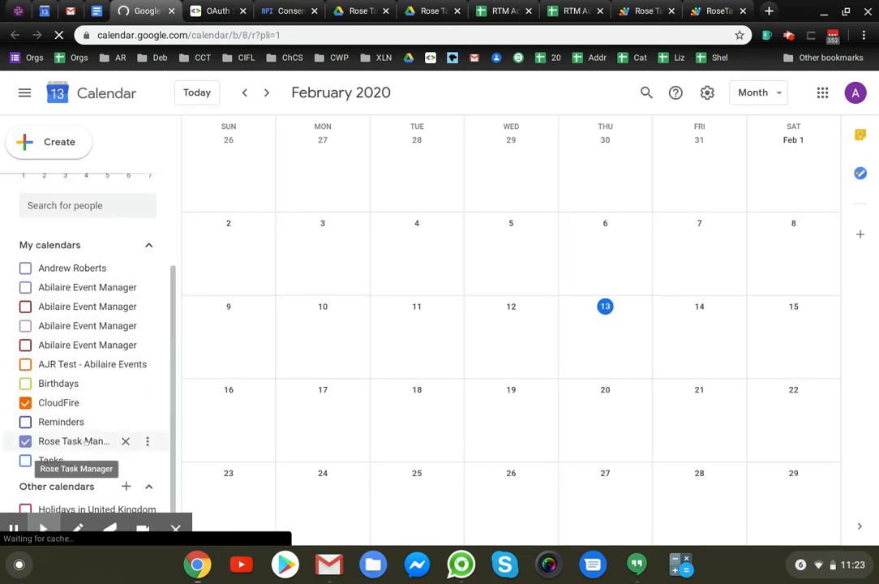
click(85, 441)
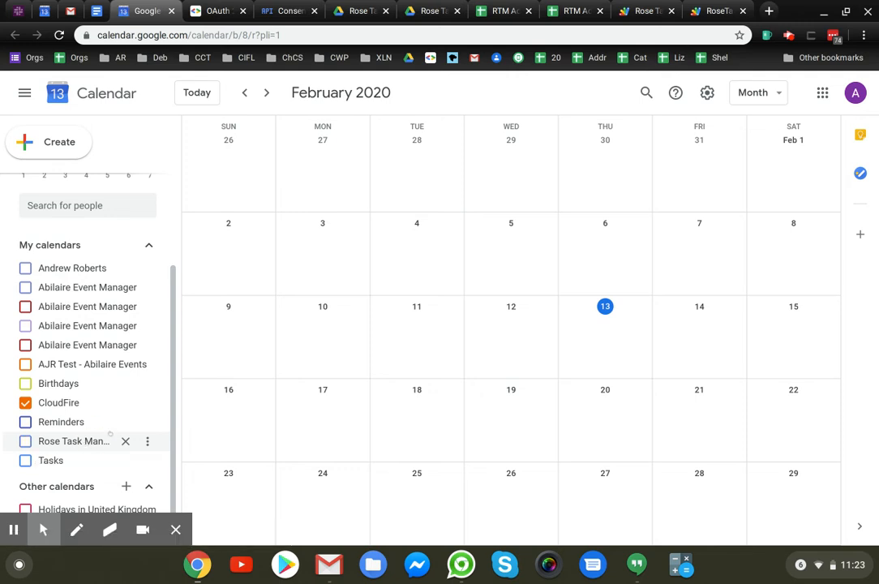
click(25, 441)
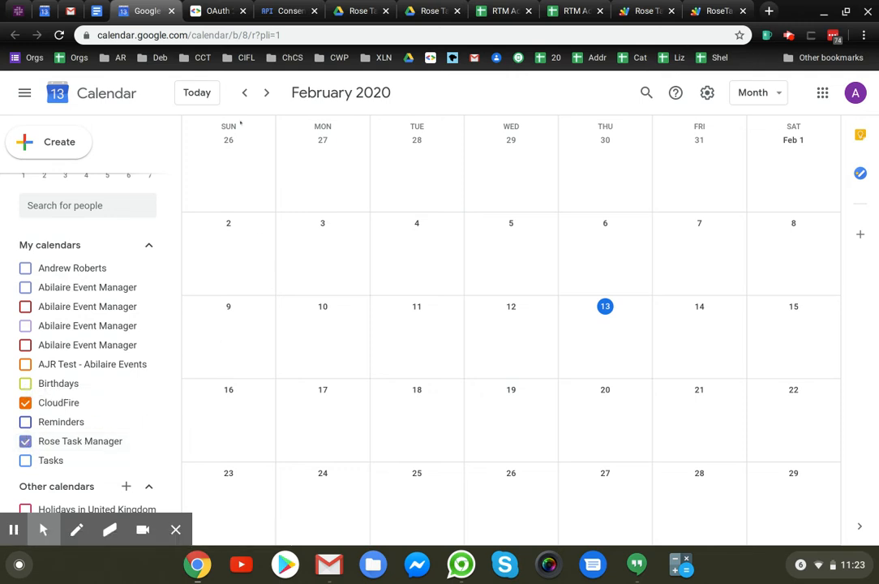
Step: Switch to the RTM Add-on - MAIN CONTAINER spreadsheet
click(567, 11)
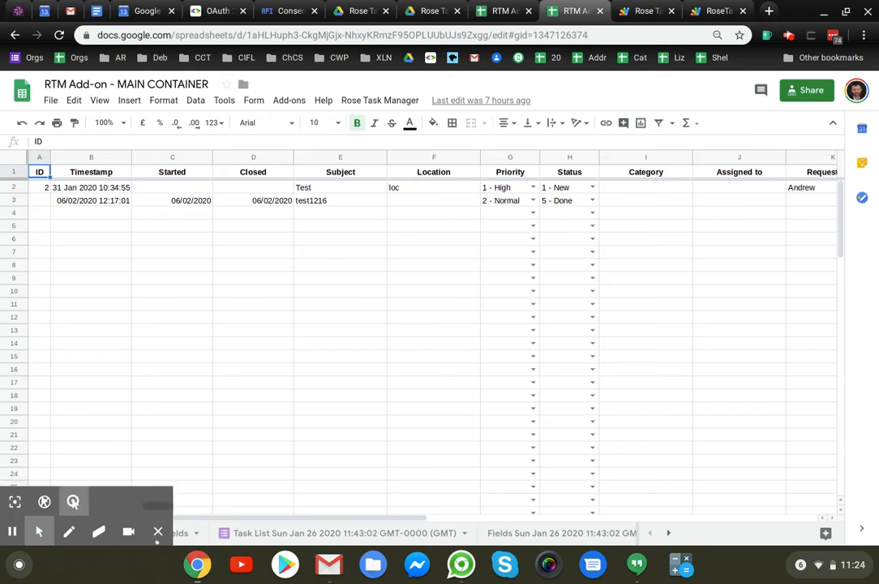
click(158, 532)
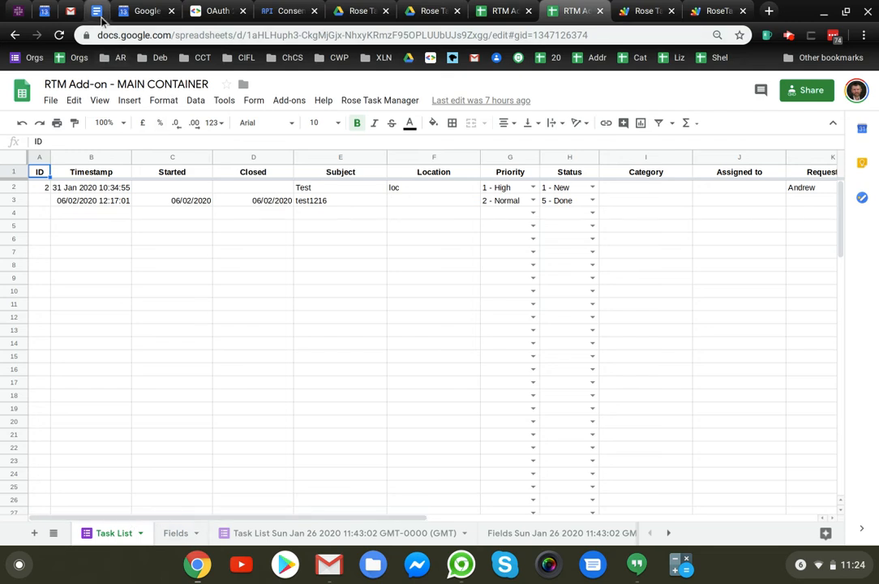
Step: Switch to Google Cloud Platform and examine the scopes listed on Rose Task Manager's OAuth consent screen
click(279, 13)
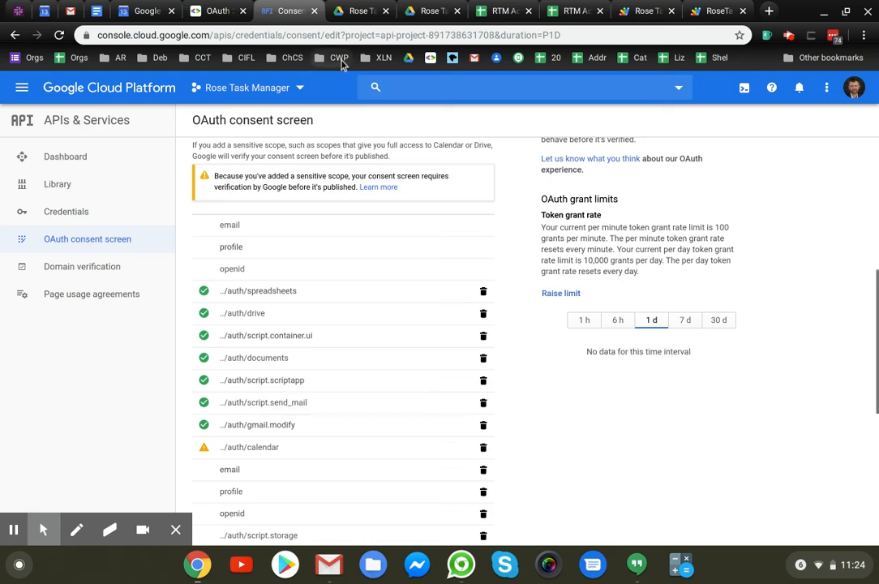
Step: Open Rose Task Manager's settings in the RTM Add-on - MAIN CONTAINER spreadsheet and view the email templates offered for New task
click(572, 11)
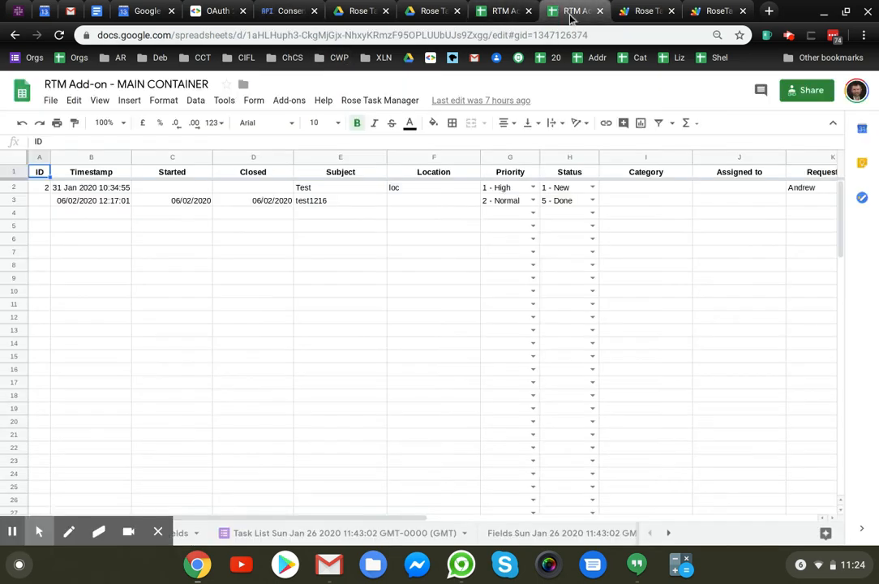
click(380, 100)
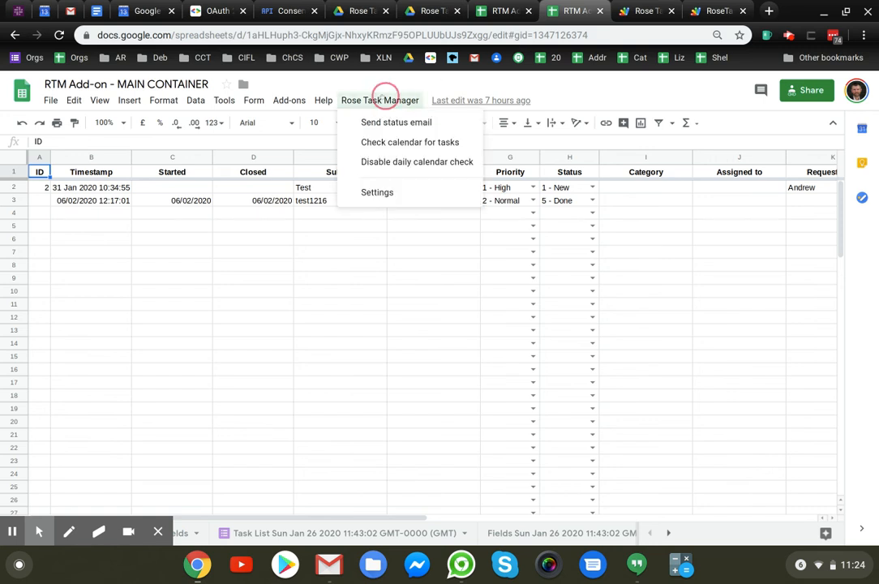
click(378, 193)
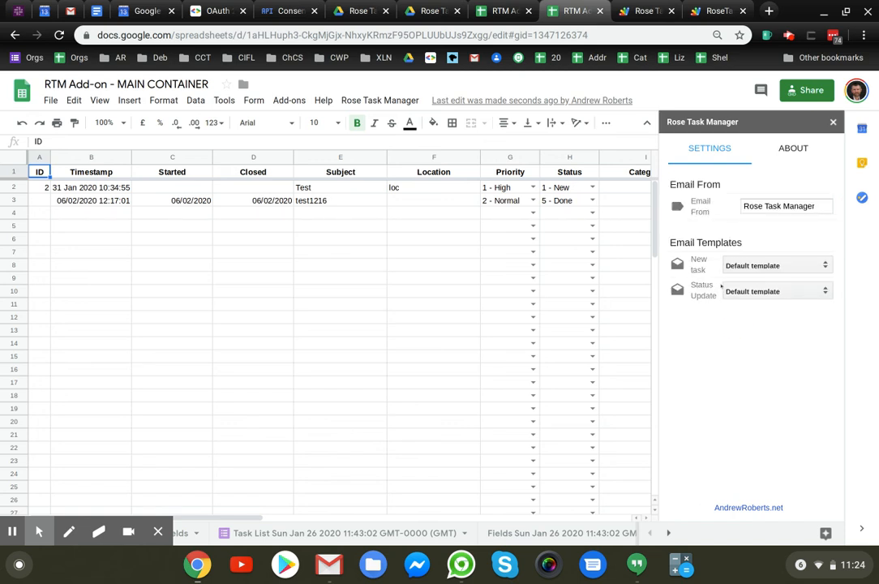
click(781, 266)
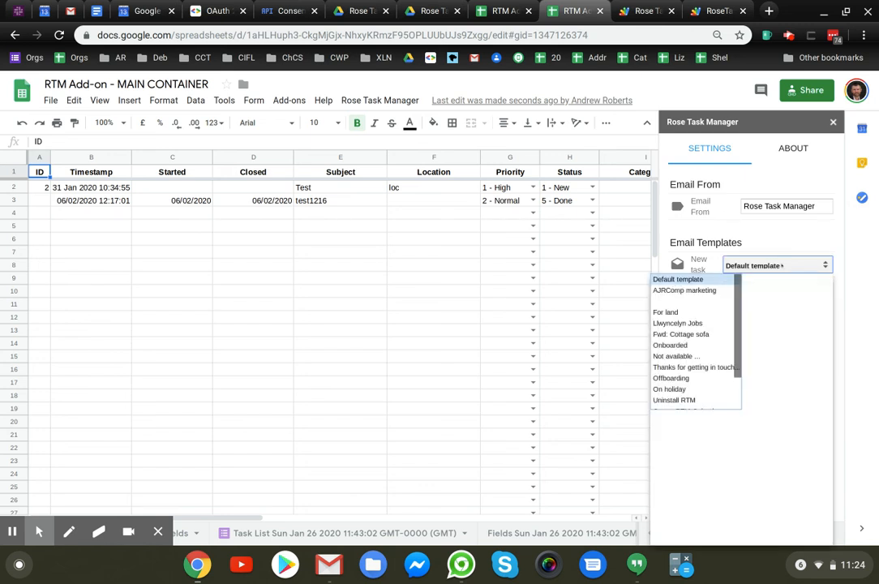
click(776, 243)
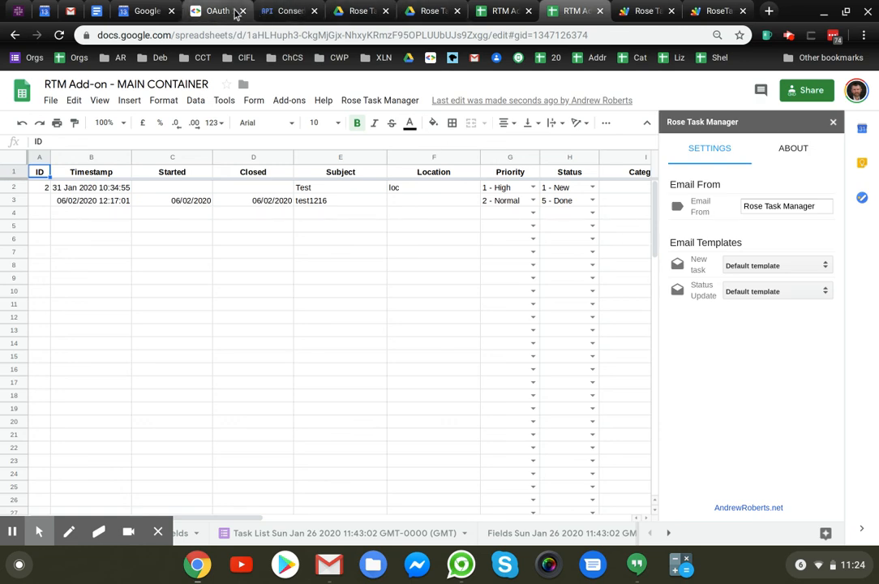
Step: Recheck the scopes on the OAuth consent screen in Google Cloud Platform and return to the RTM Add-on - MAIN CONTAINER spreadsheet
click(275, 10)
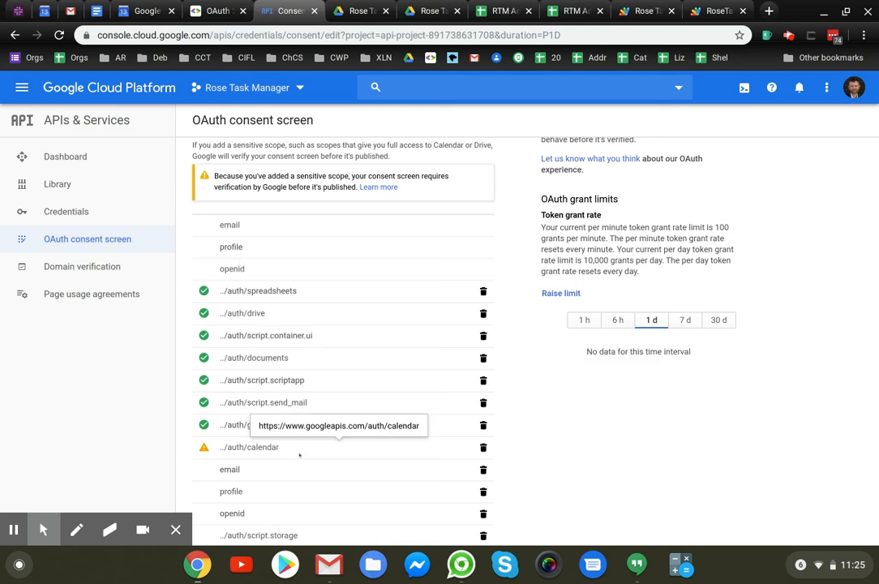
click(350, 13)
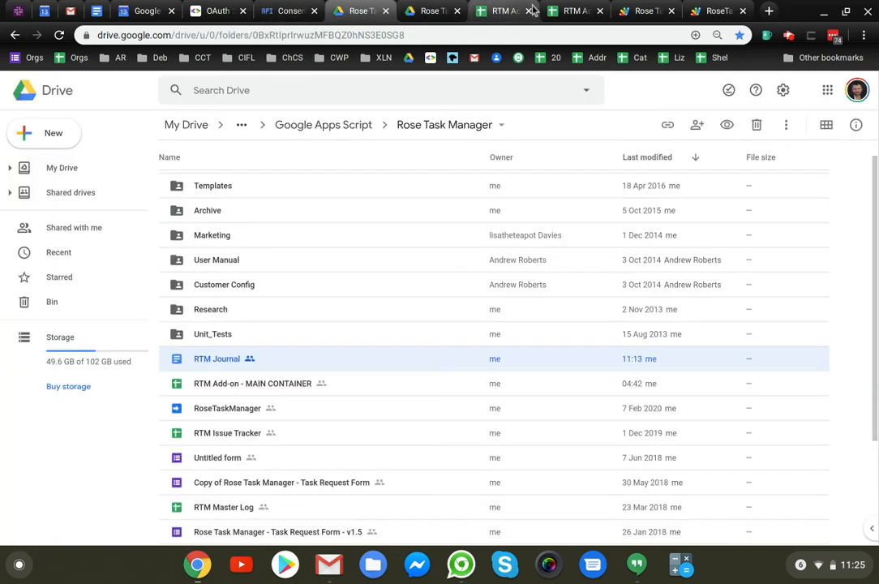
click(562, 11)
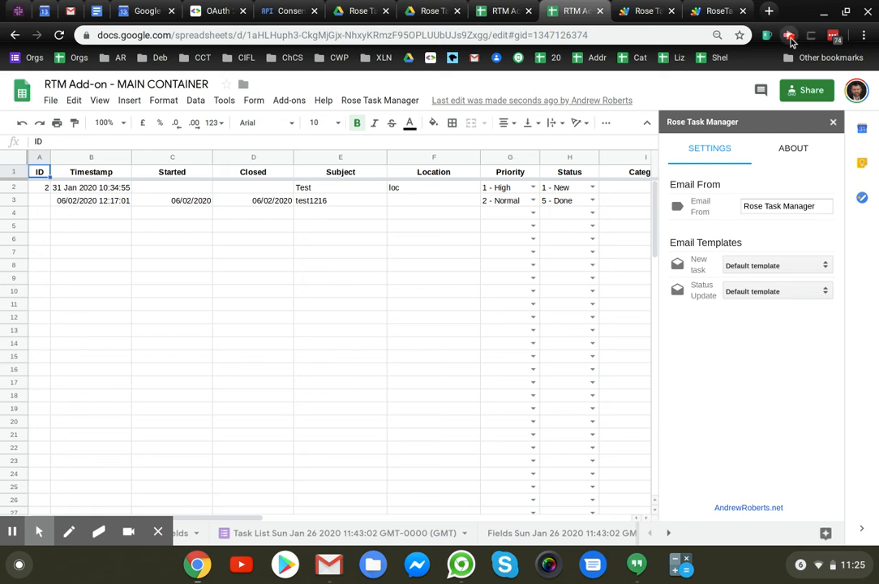
click(788, 36)
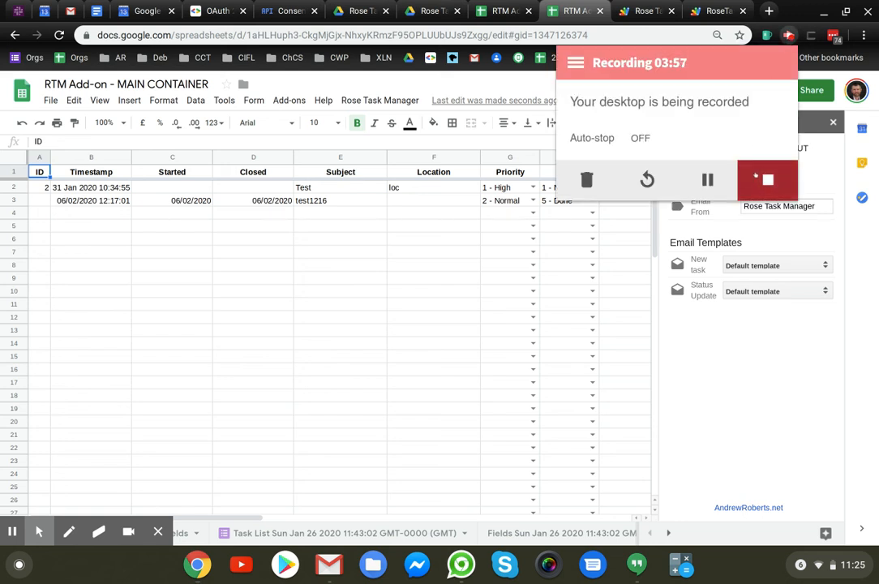